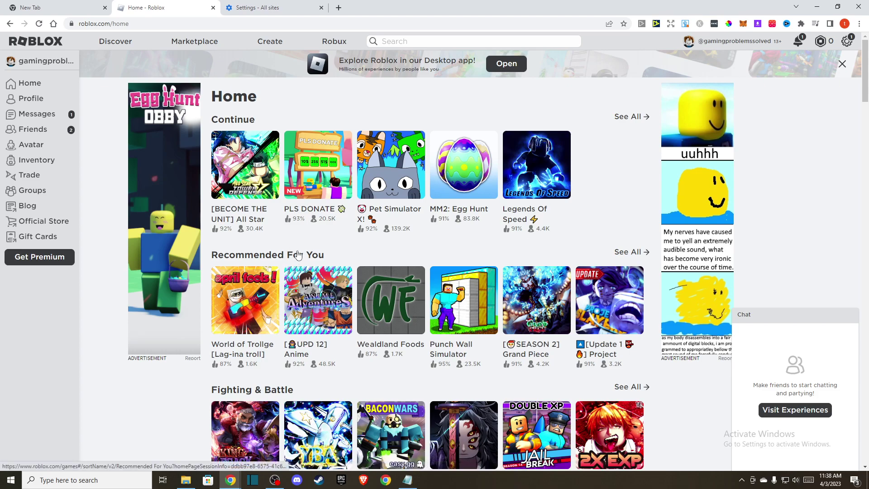
- Go to Chrome's Privacy and security > Cookies and other site data settings
scroll(330, 203, "down", 3)
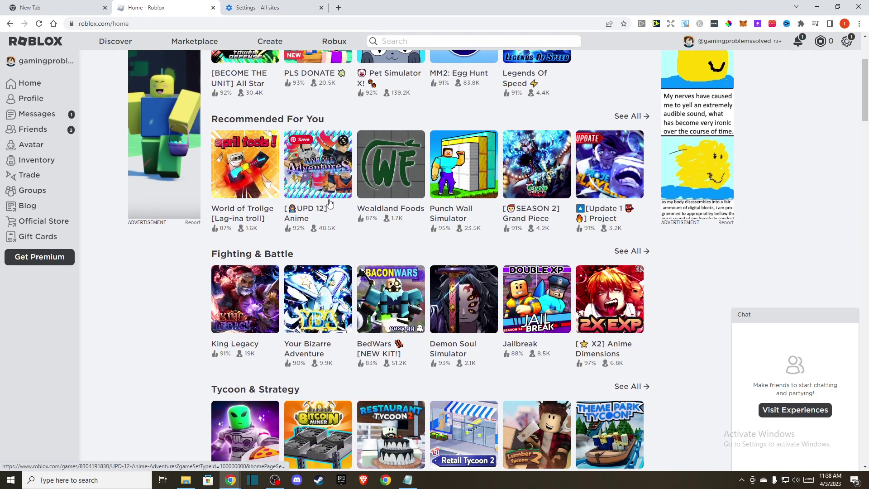
scroll(330, 203, "up", 3)
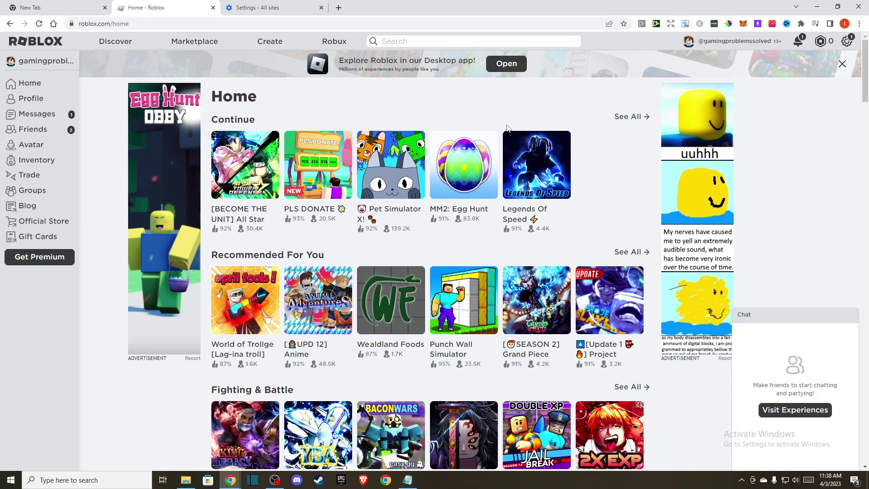
left_click(860, 23)
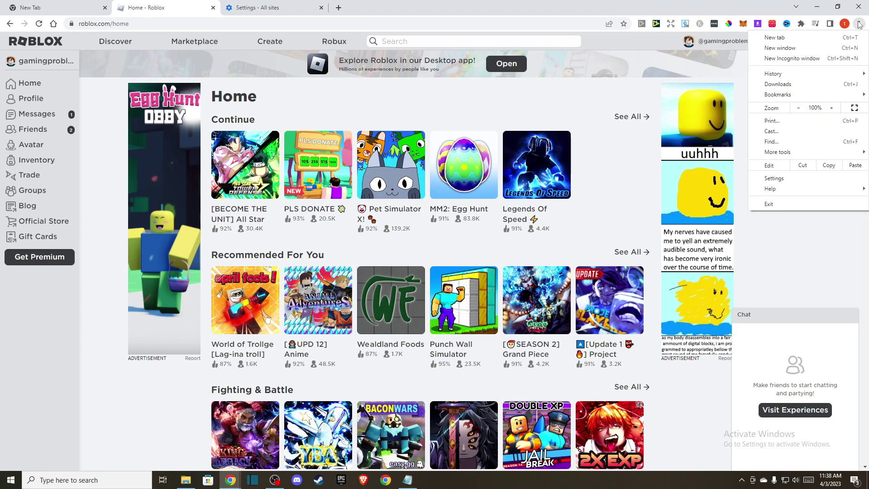
left_click(772, 178)
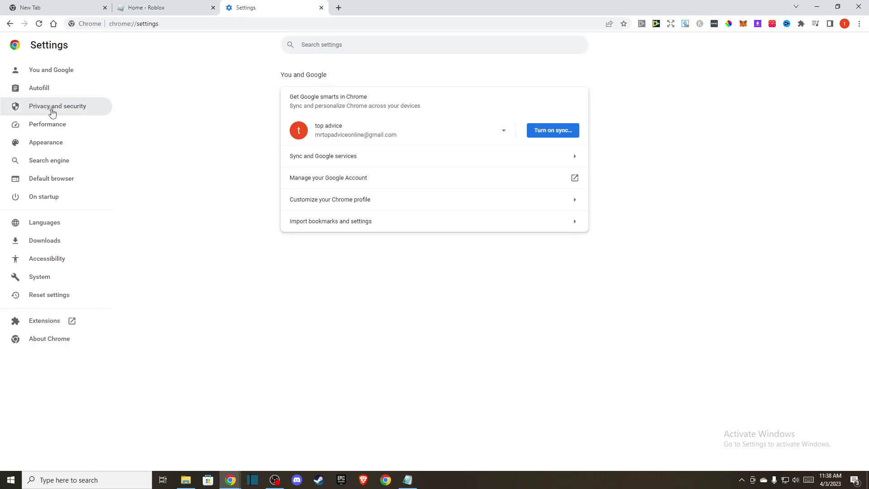
left_click(50, 109)
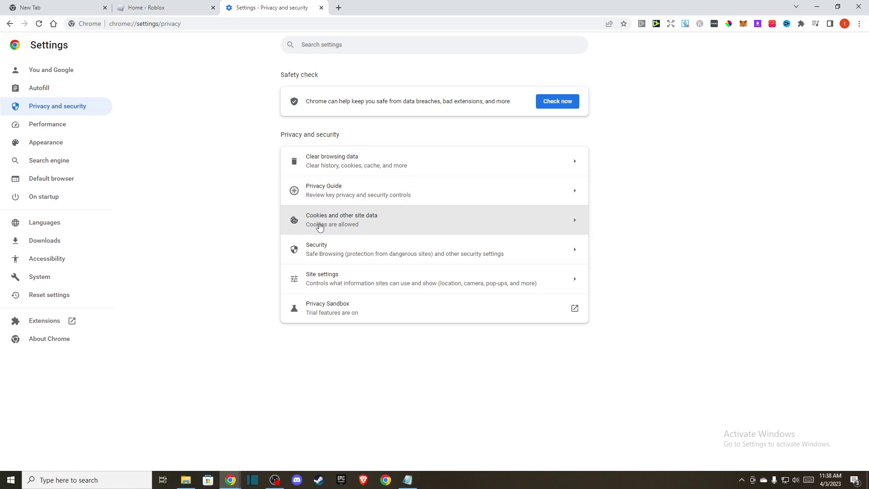
left_click(320, 226)
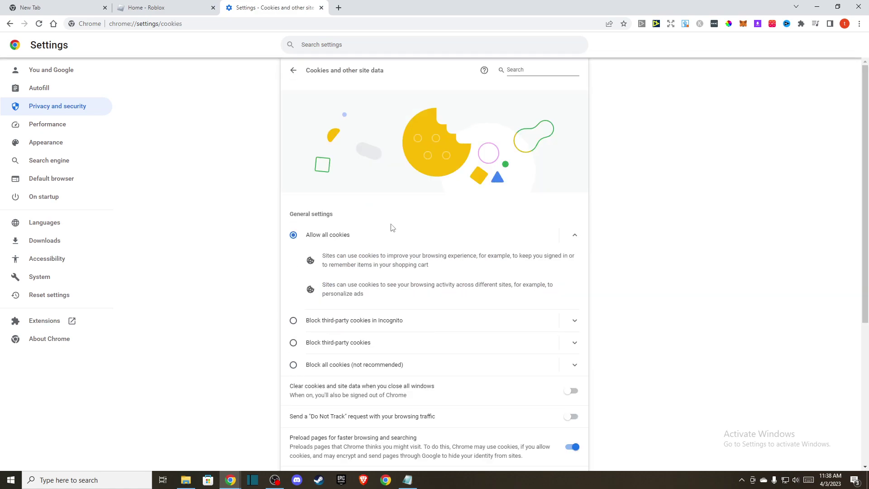
scroll(392, 228, "down", 5)
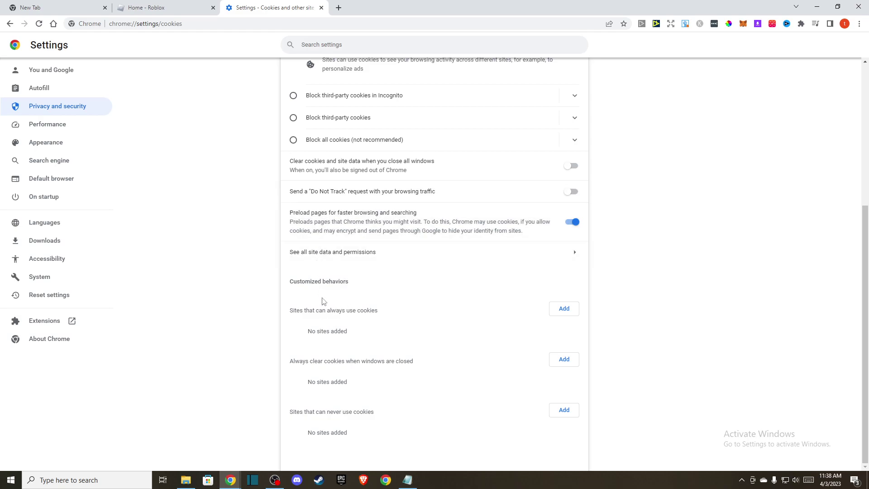
scroll(346, 294, "up", 1)
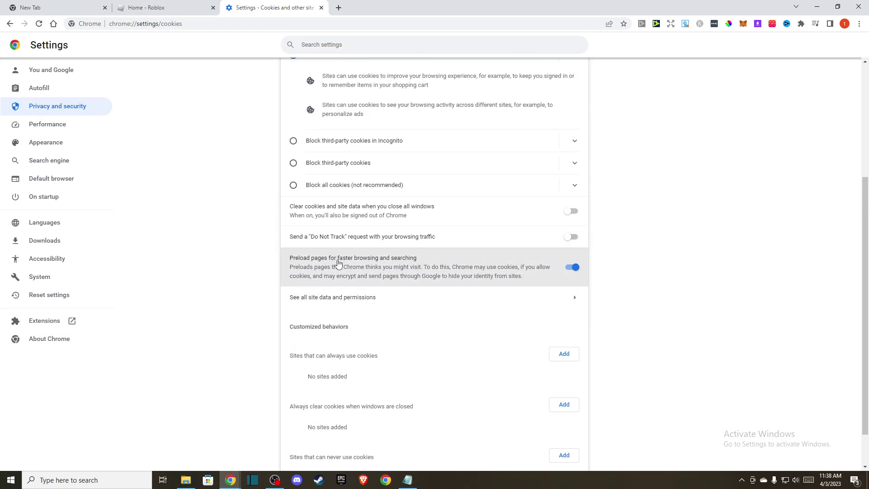
scroll(337, 264, "up", 3)
scroll(340, 264, "down", 3)
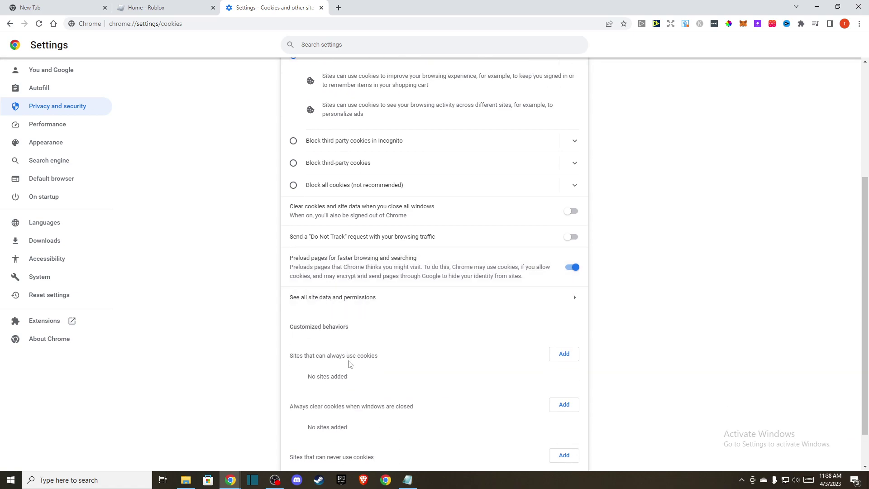
- Find roblox.com under all site data, clear its stored data, and minimize Chrome
left_click(318, 300)
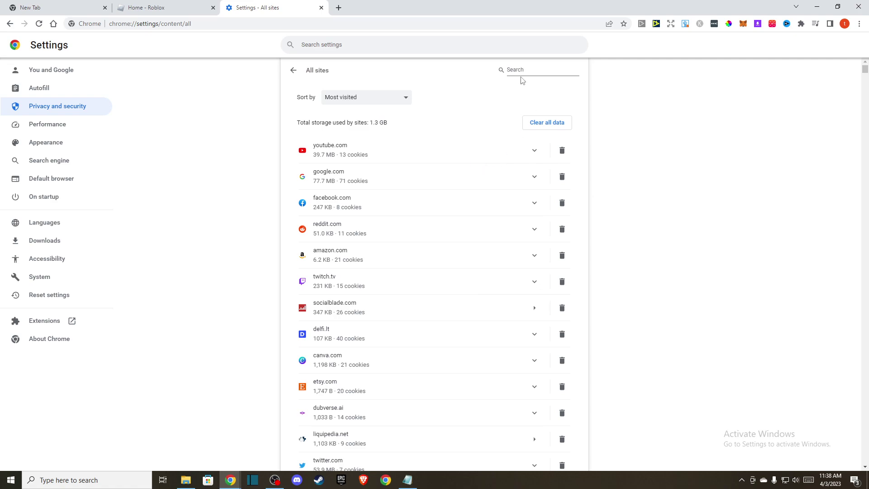
left_click(519, 71)
type("roblox")
left_click(563, 151)
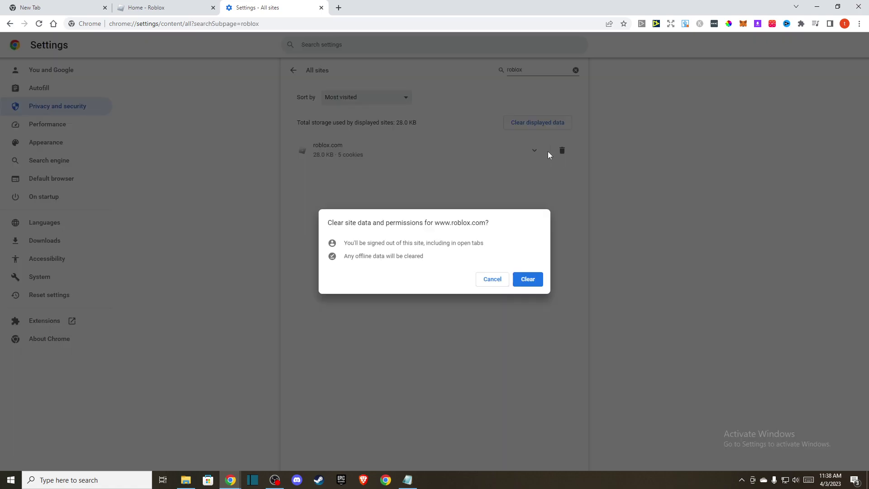
left_click(526, 279)
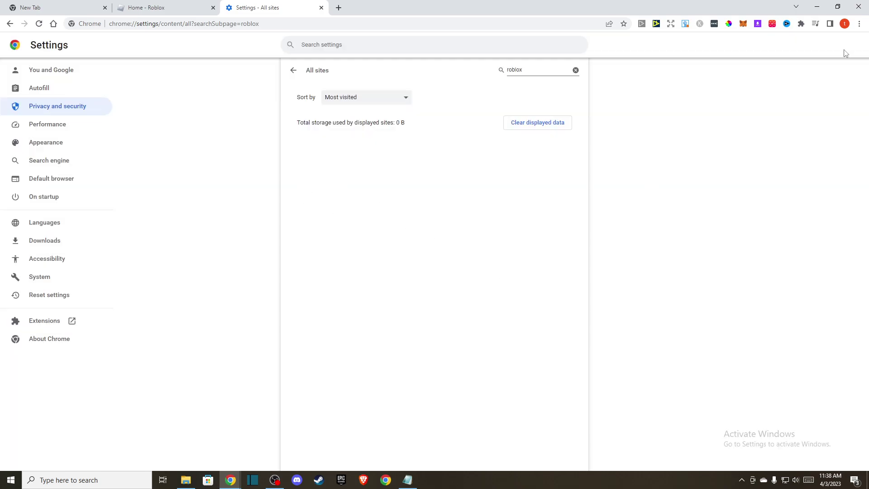
left_click(817, 6)
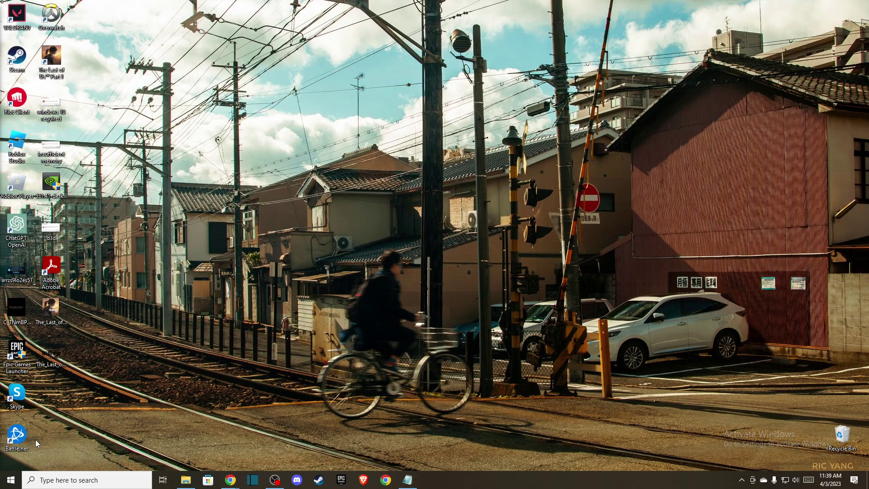
- Open %LOCALAPPDATA%\Temp from the Run box and delete the Roblox folder there
key("super+r")
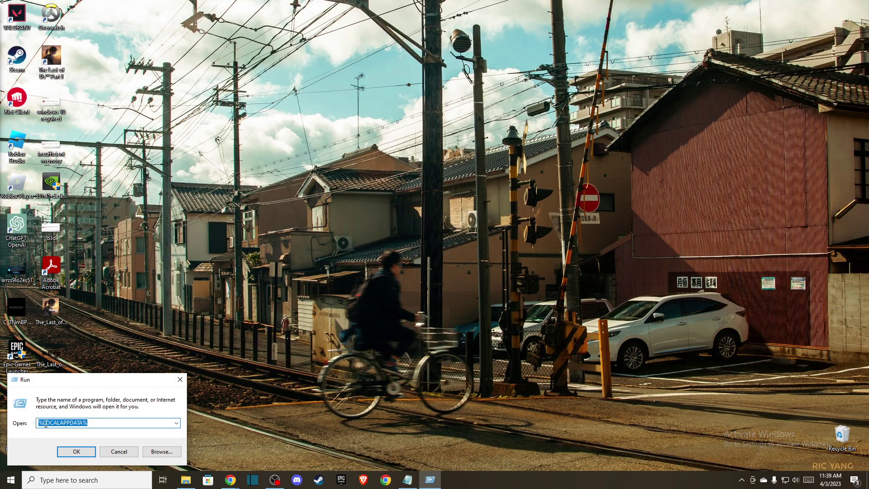
left_click(77, 452)
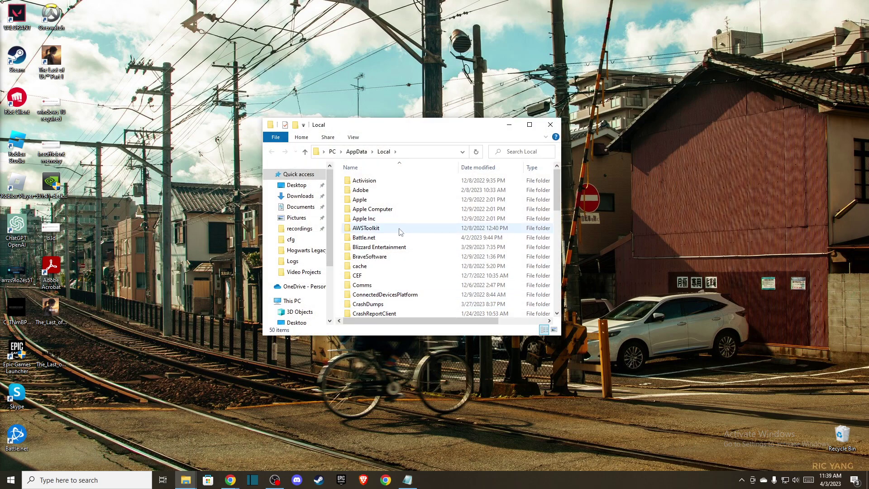
scroll(401, 232, "down", 10)
left_click(390, 244)
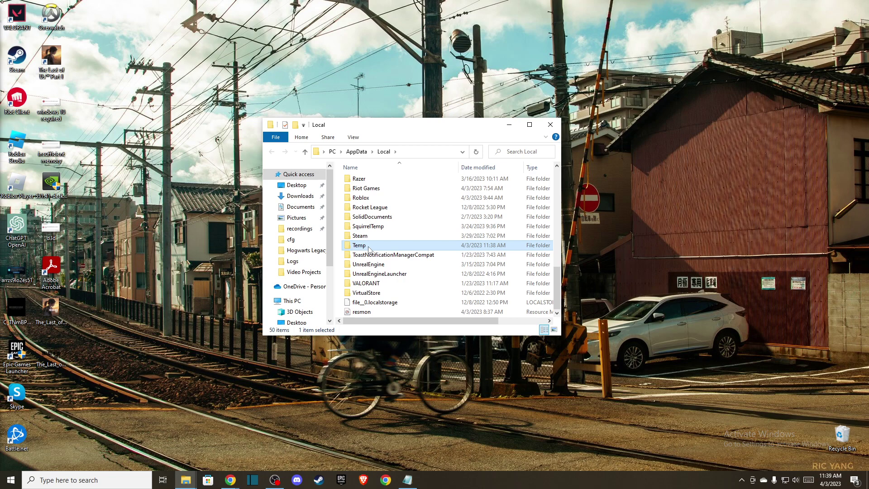
double_click(369, 248)
type("roblox")
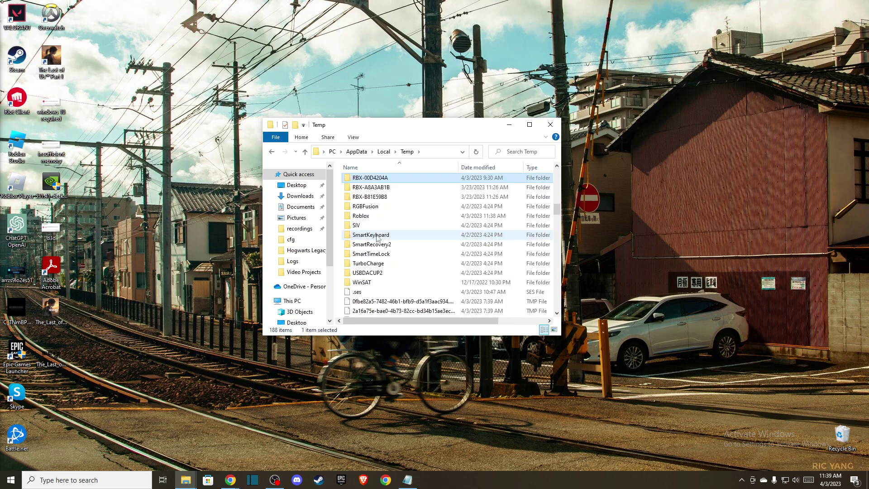
right_click(372, 218)
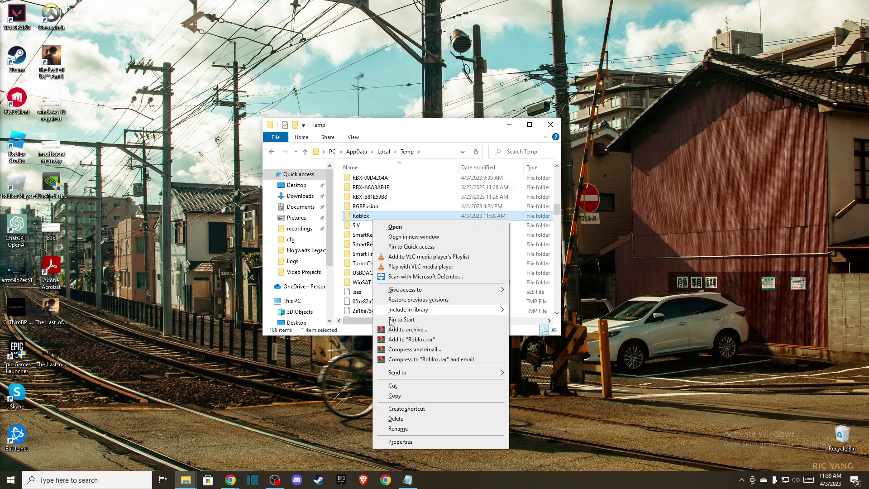
left_click(394, 414)
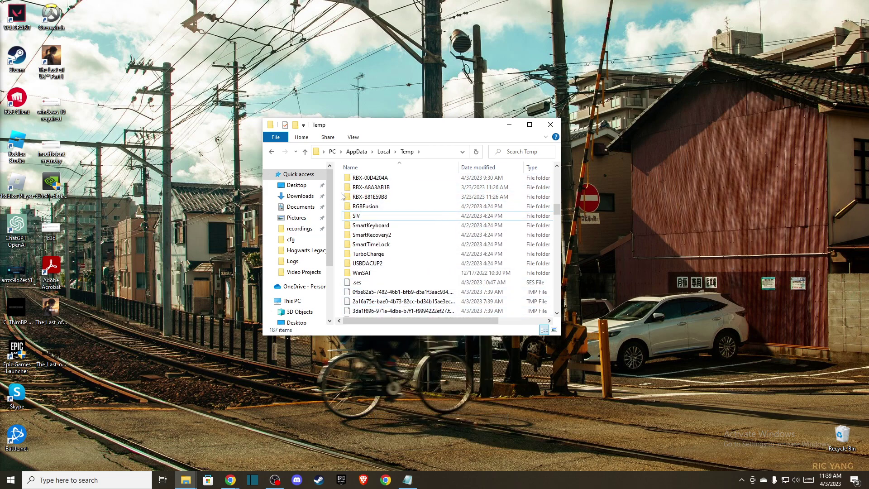
- Close the Temp window and set the Roblox Player shortcut to always run as administrator
left_click(558, 130)
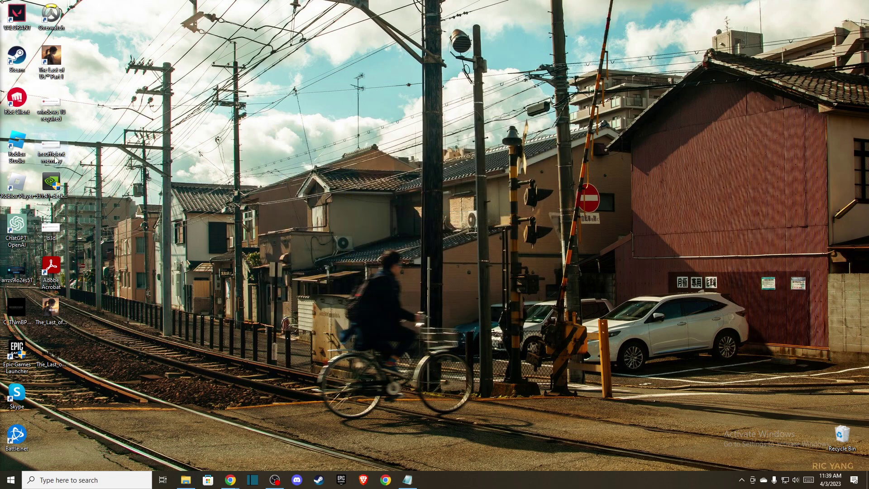
right_click(20, 193)
left_click(41, 424)
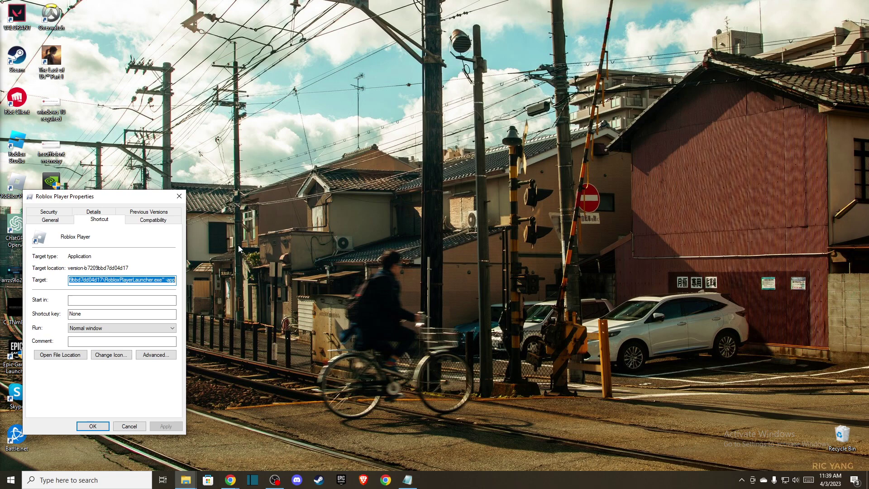
left_click(159, 220)
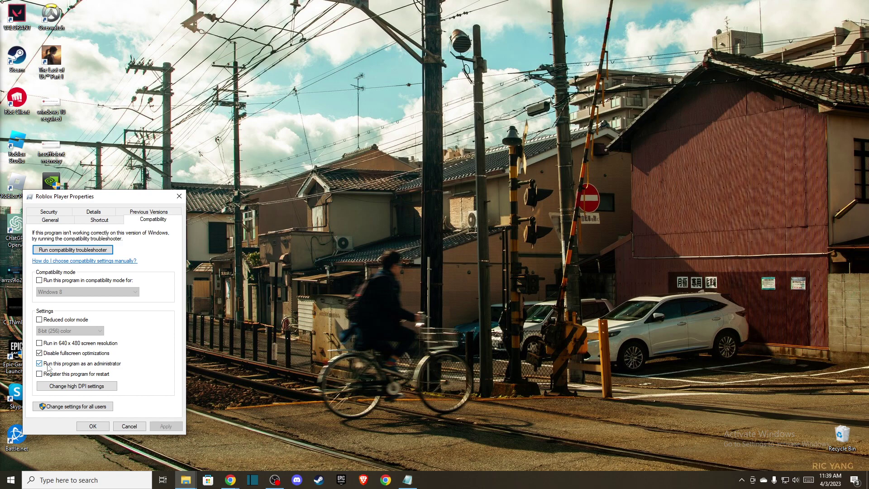
left_click(94, 427)
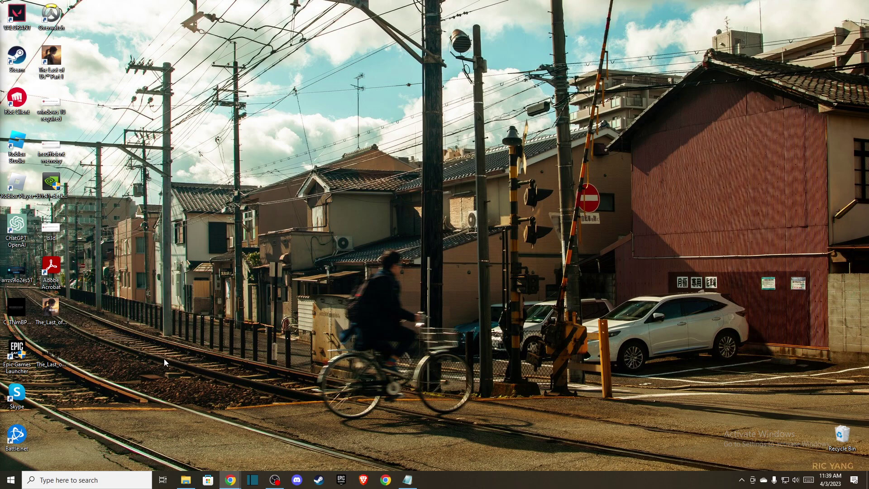
- In an admin Command Prompt, run ipconfig /flushdns, netsh winsock reset and netsh int ip reset
left_click(67, 479)
type("cmd")
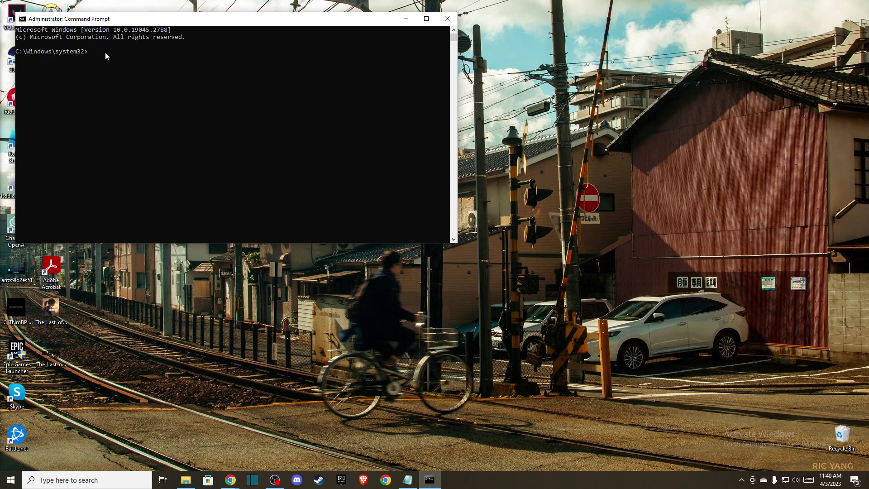
type("ipconfig /flushdns")
key("Return")
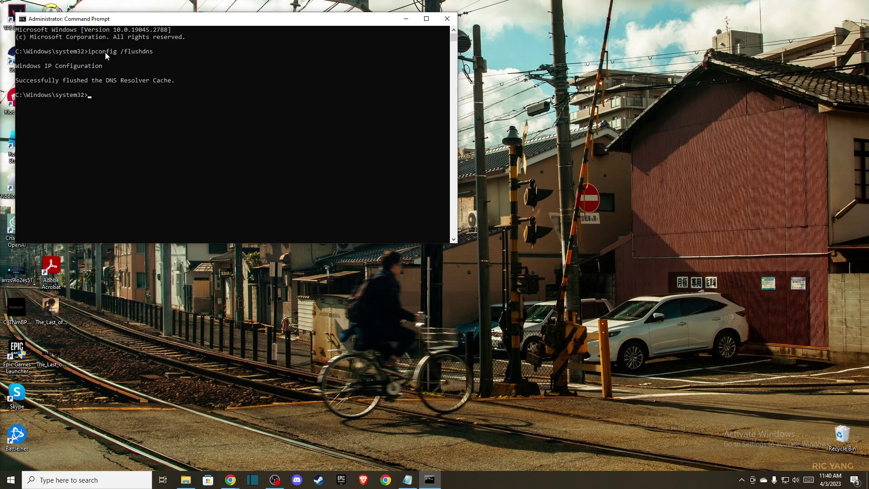
type("netsh winsock reset")
key("Return")
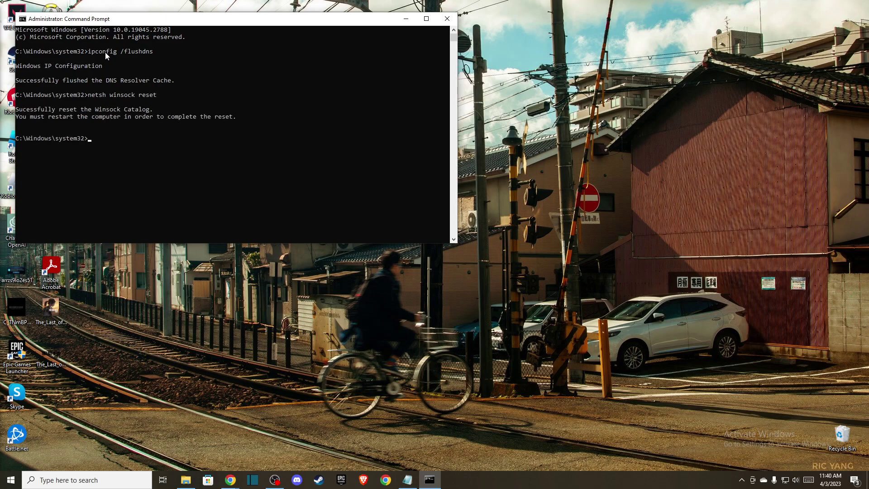
type("netsh int ip reset")
key("Return")
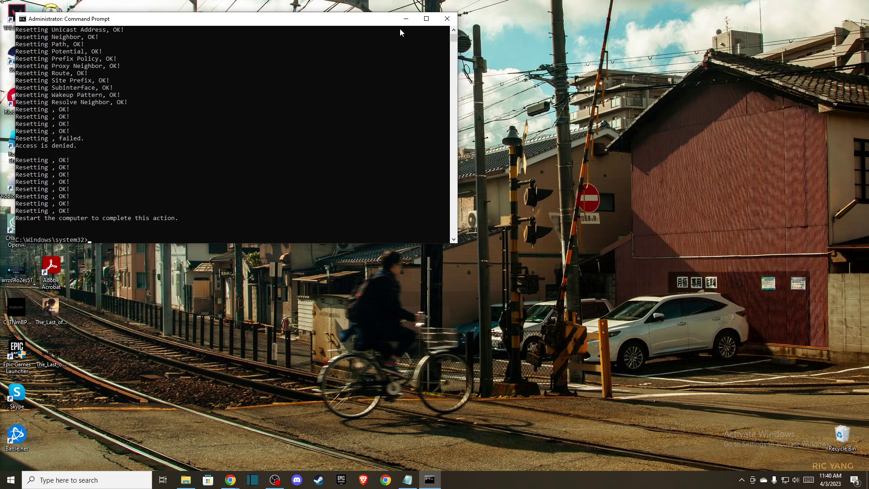
left_click(447, 19)
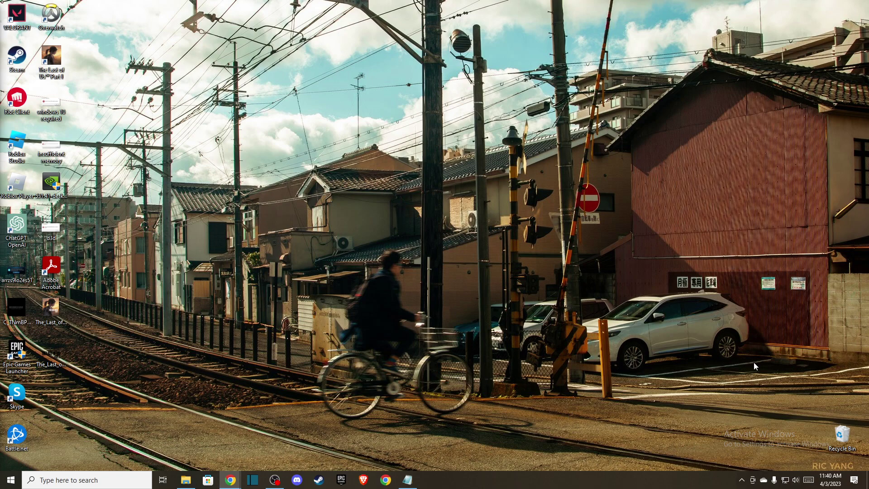
- Open the IPv4 (TCP/IPv4) properties of the Ethernet adapter from Network & Internet settings
right_click(783, 483)
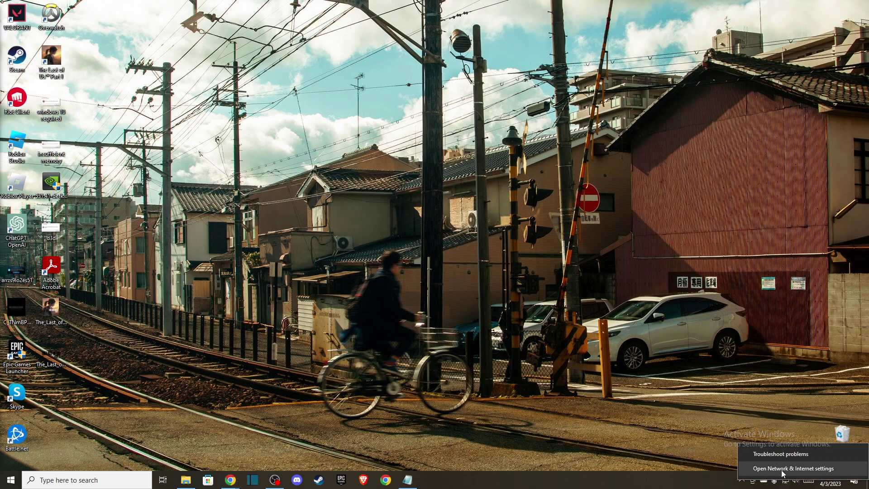
left_click(782, 469)
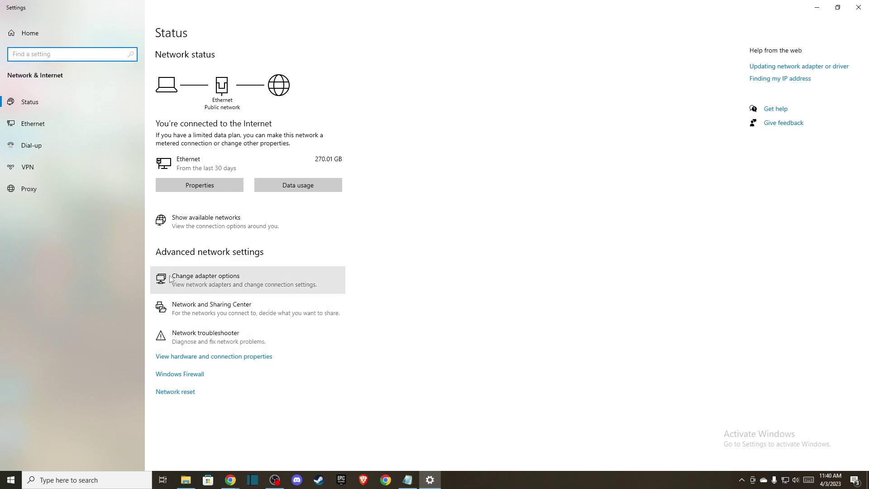
left_click(187, 280)
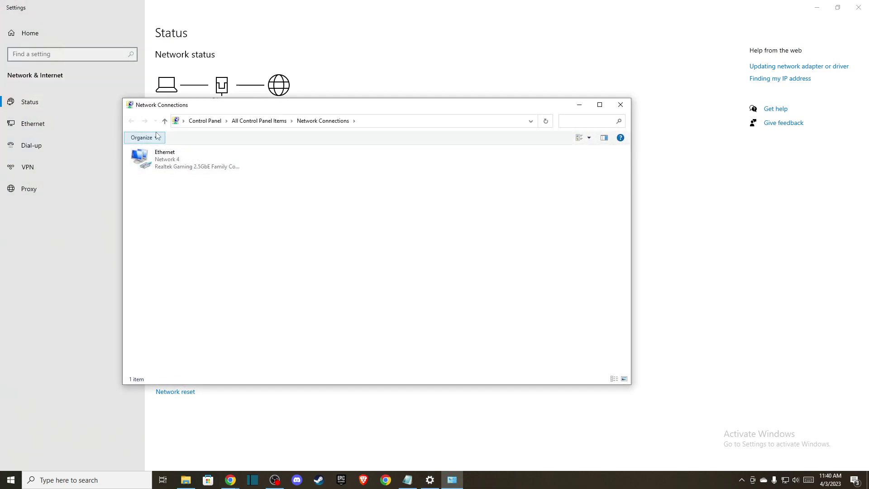
left_click(165, 161)
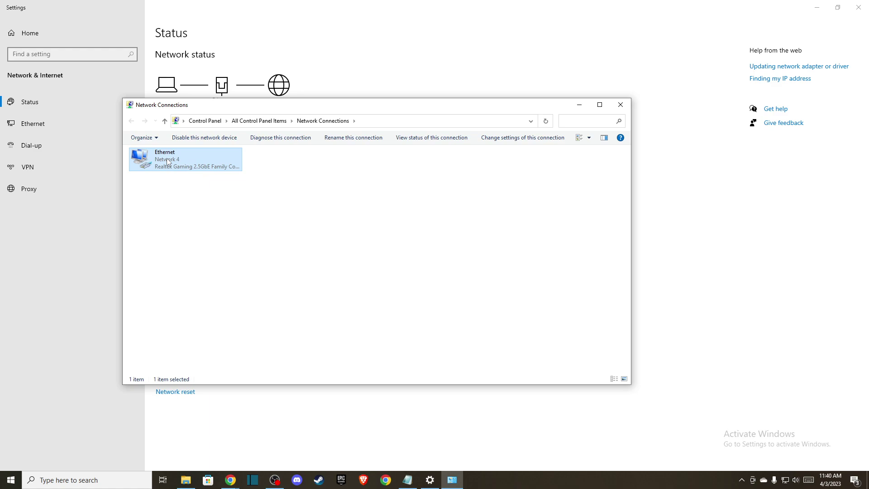
right_click(171, 159)
left_click(196, 245)
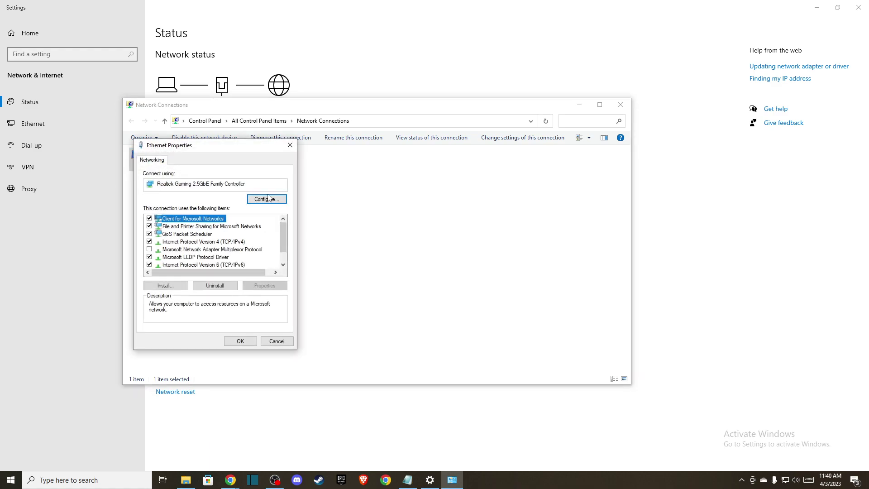
left_click(171, 242)
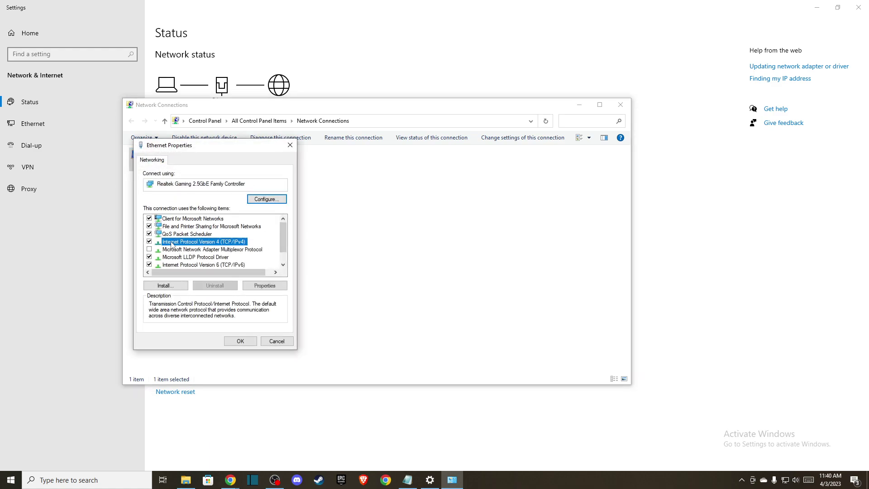
double_click(213, 243)
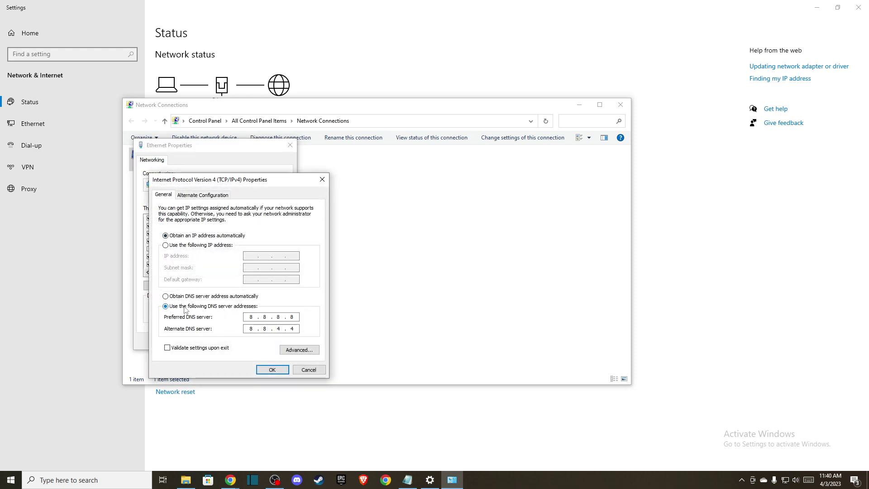
- Set the DNS servers to 8.8.8.8 and 8.8.4.4, confirm, and close the network windows
left_click(167, 307)
left_click(248, 319)
left_click(272, 369)
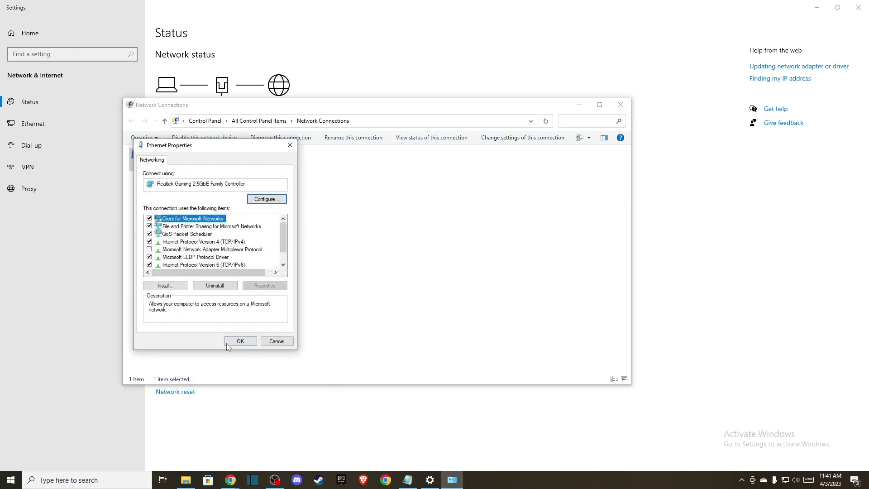
left_click(248, 343)
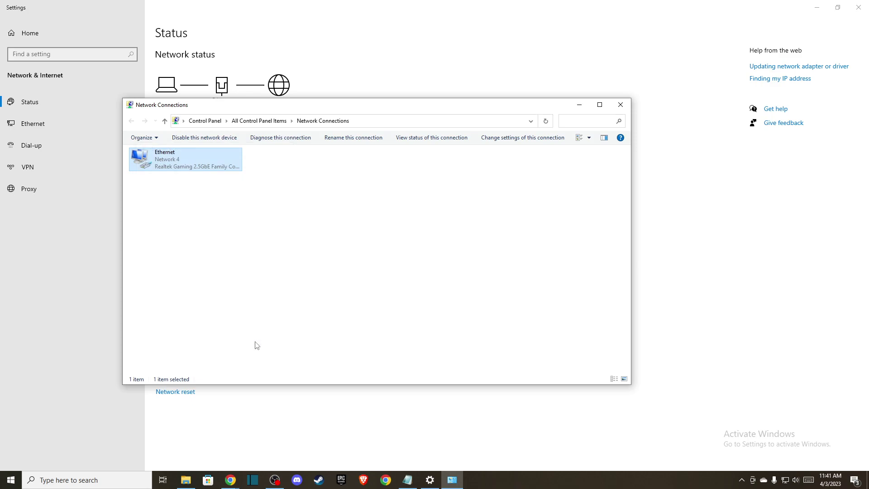
left_click(621, 104)
left_click(858, 7)
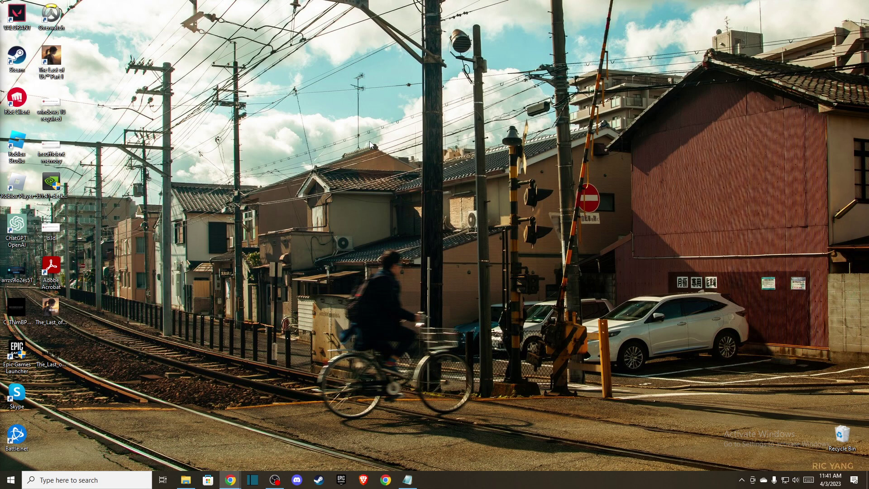